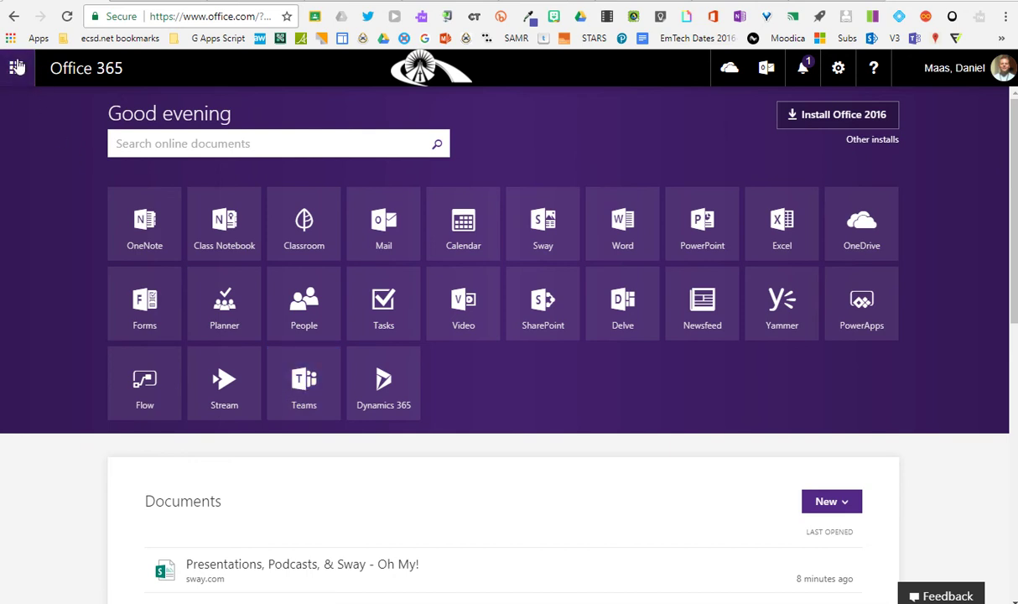
# Launch Teams from the Office 365 app launcher, opening EmTech Test Staff Team's General channel.
pyautogui.click(17, 70)
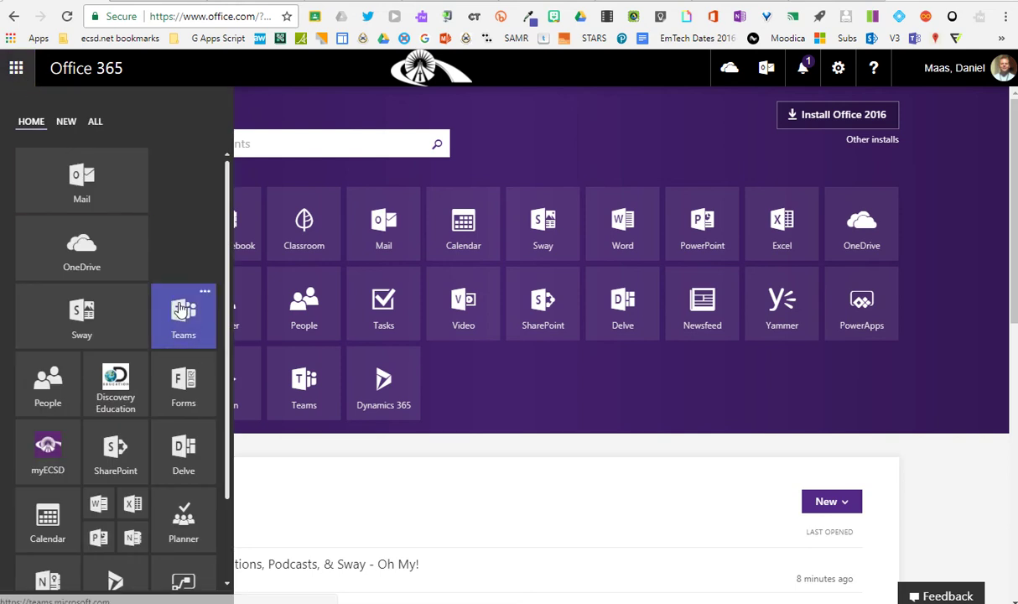
pyautogui.scroll(-2, 167, 329)
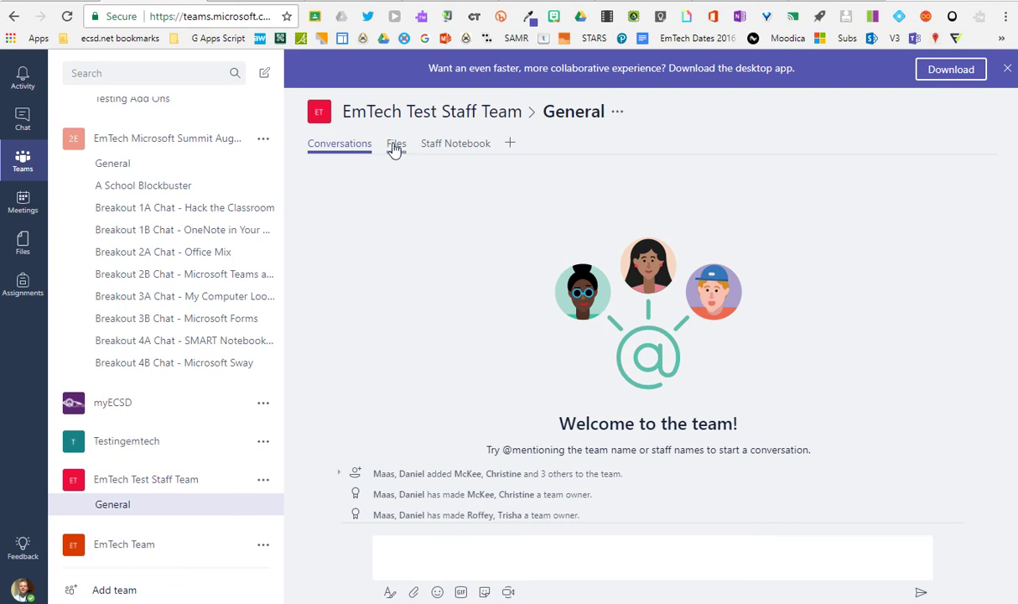
pyautogui.click(396, 148)
pyautogui.click(448, 149)
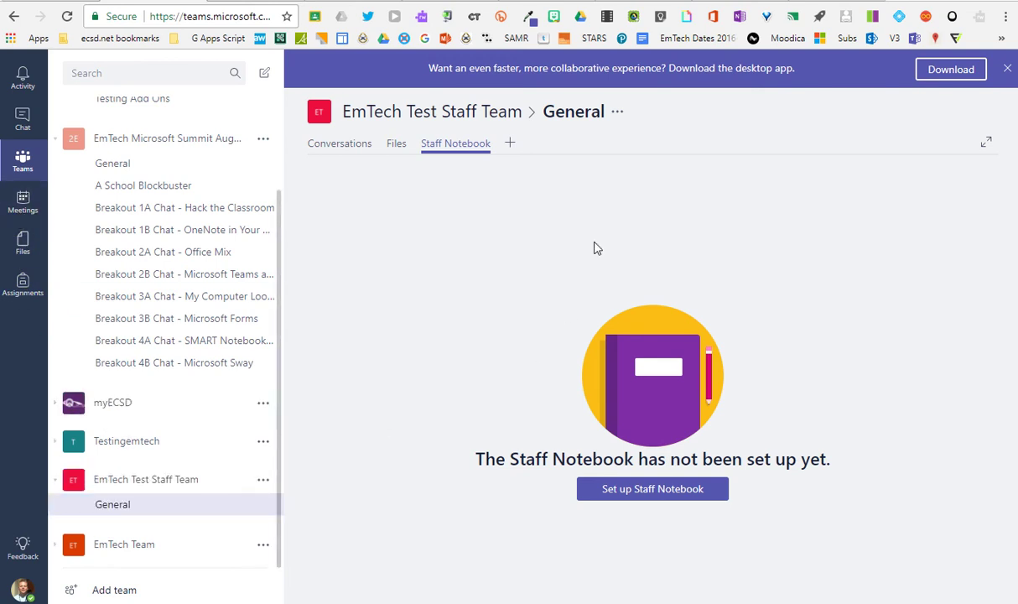
pyautogui.click(109, 505)
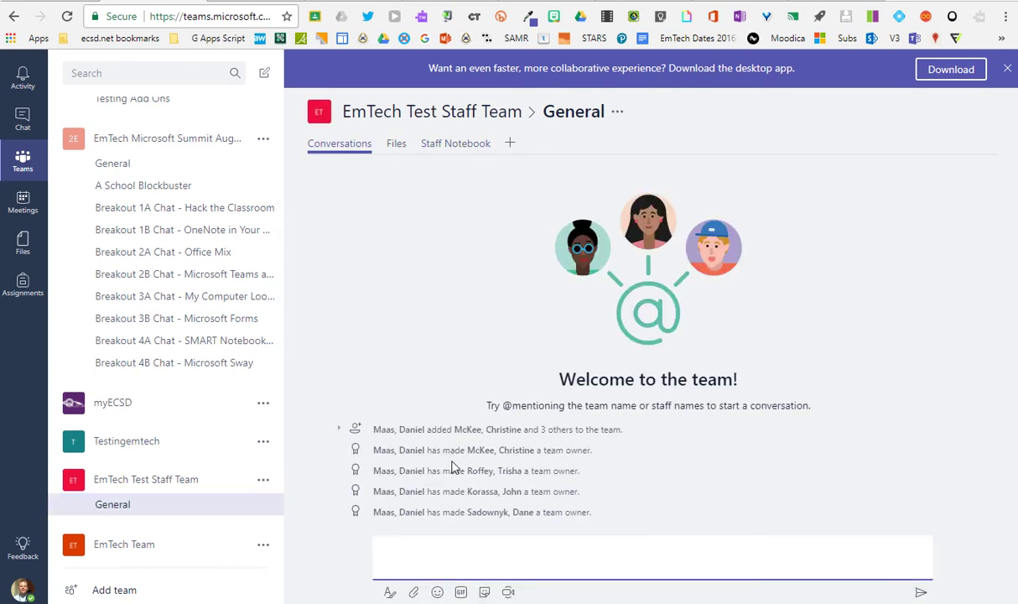
# Add the Staff Meetings and Celebration Planning channels to EmTech Test Staff Team.
pyautogui.click(263, 481)
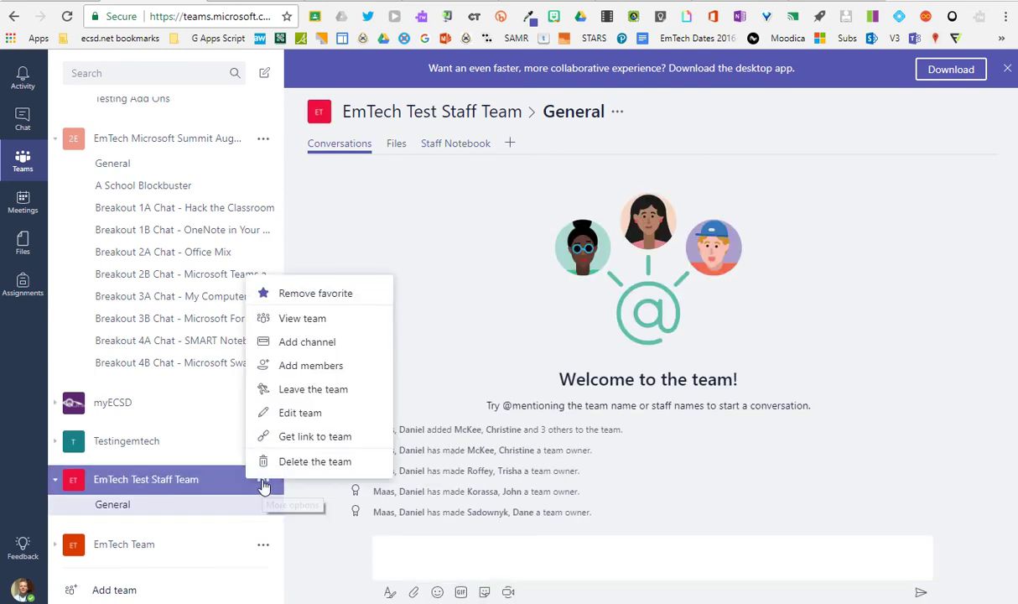
pyautogui.click(294, 344)
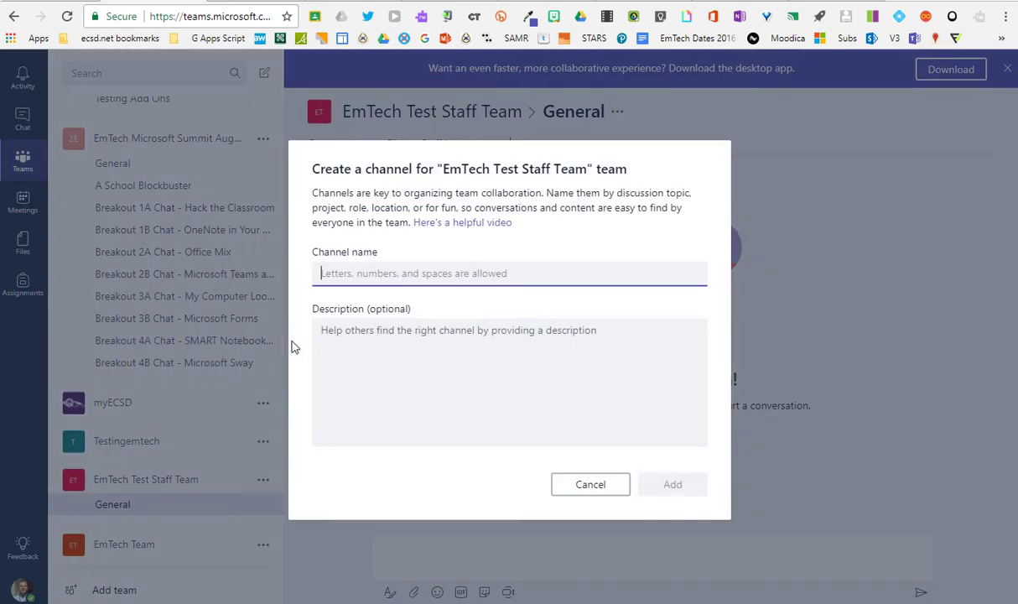
pyautogui.write('Staff Meetings')
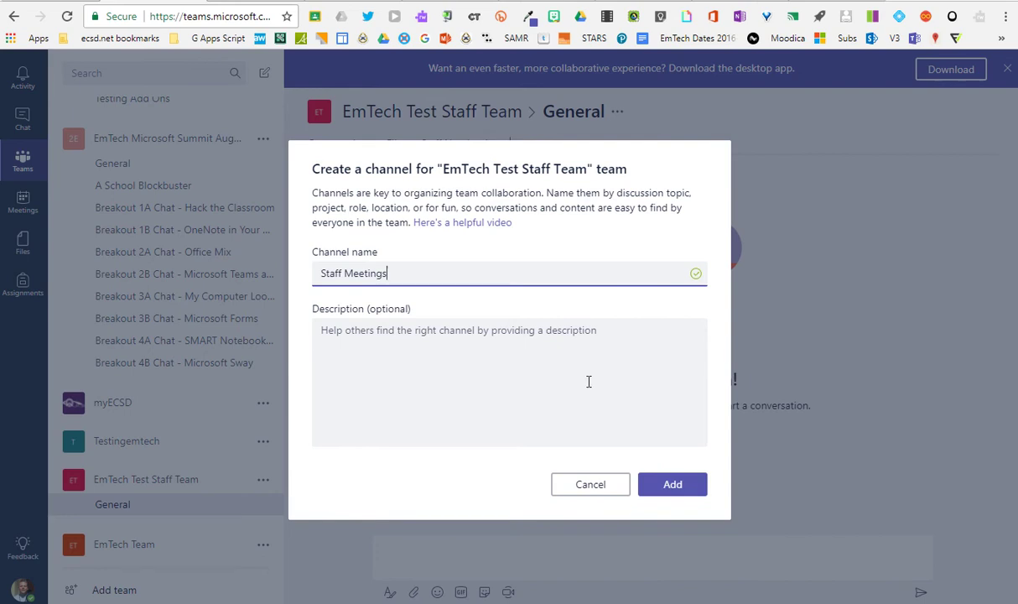
pyautogui.click(672, 485)
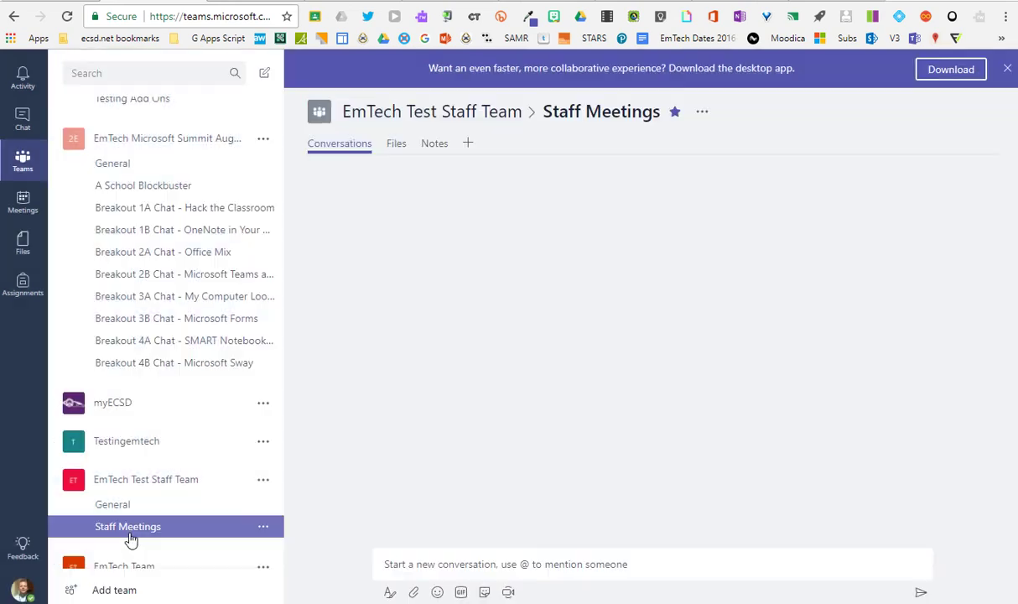
pyautogui.click(263, 480)
pyautogui.click(304, 344)
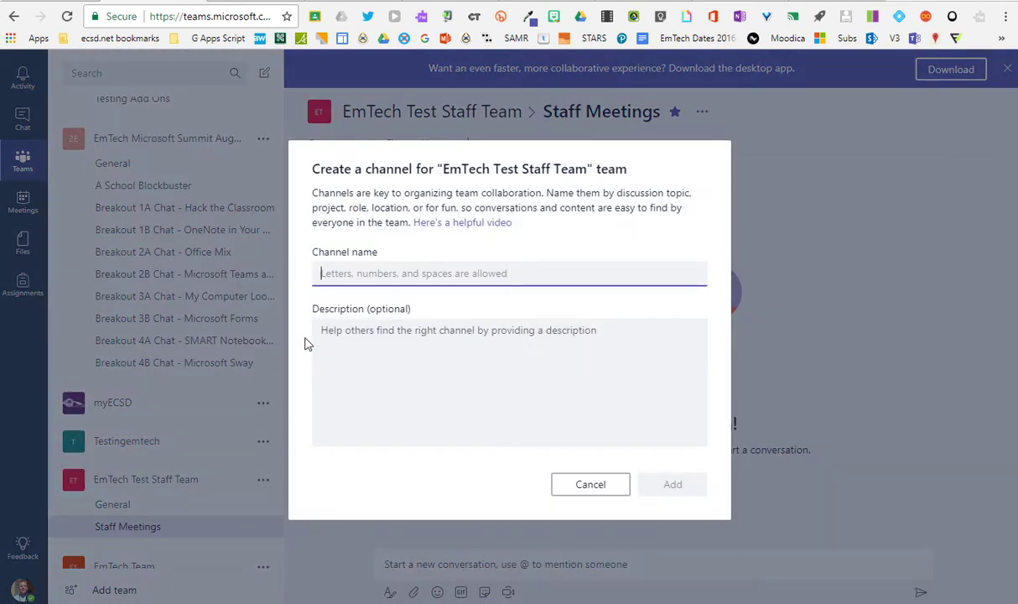
pyautogui.write('Cele')
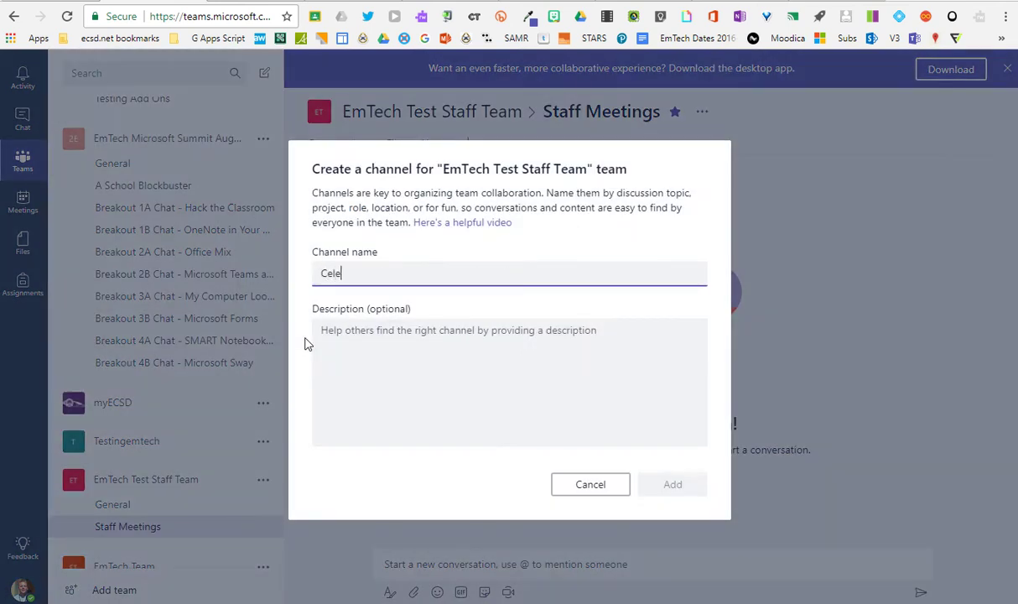
pyautogui.write('bration Planning')
pyautogui.click(675, 484)
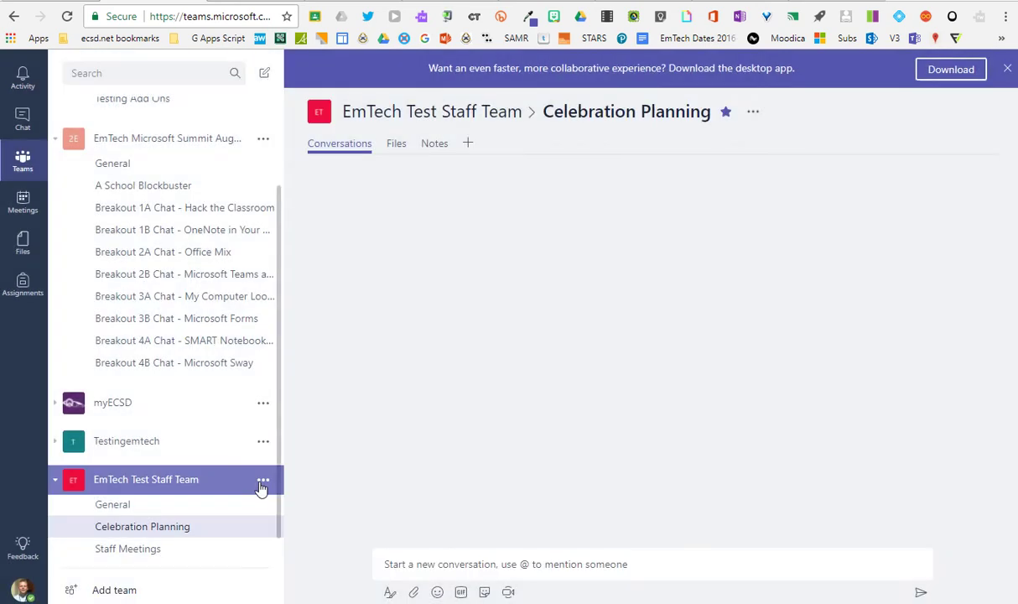
# Add the EdTech Committee channel, then open the Staff Meetings channel.
pyautogui.click(263, 483)
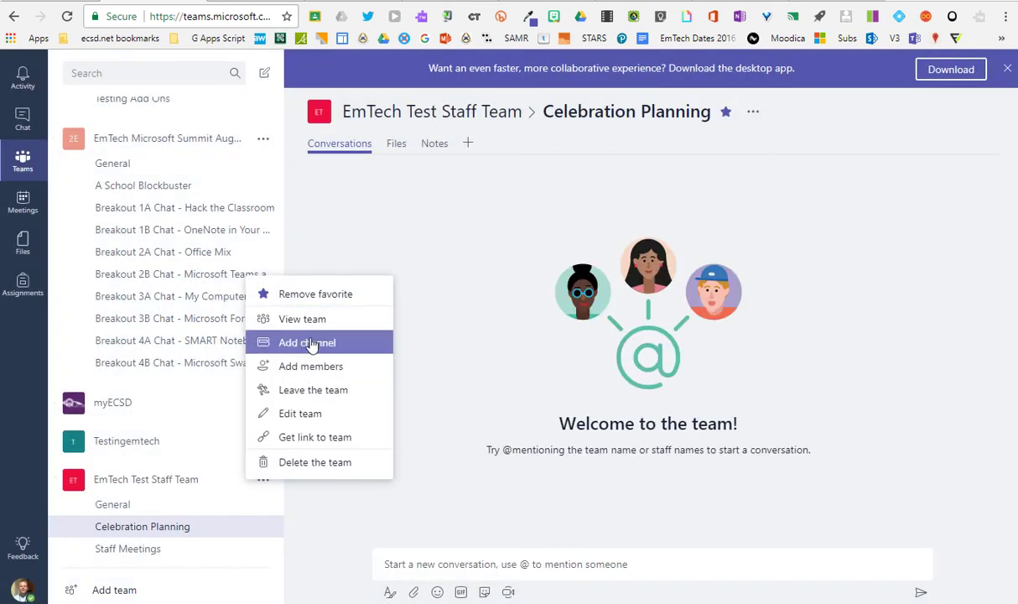
pyautogui.click(307, 347)
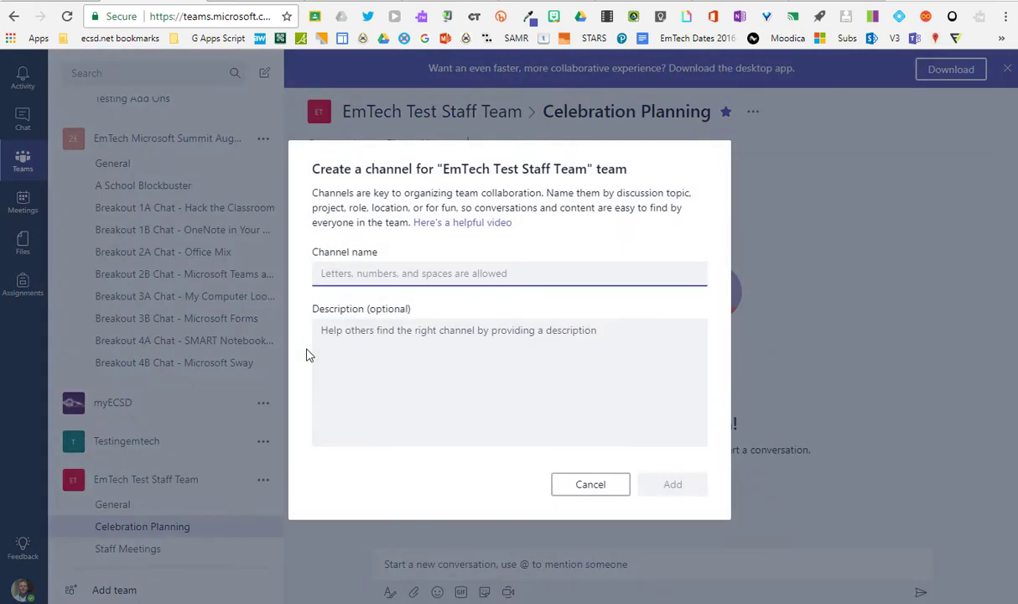
pyautogui.write('E')
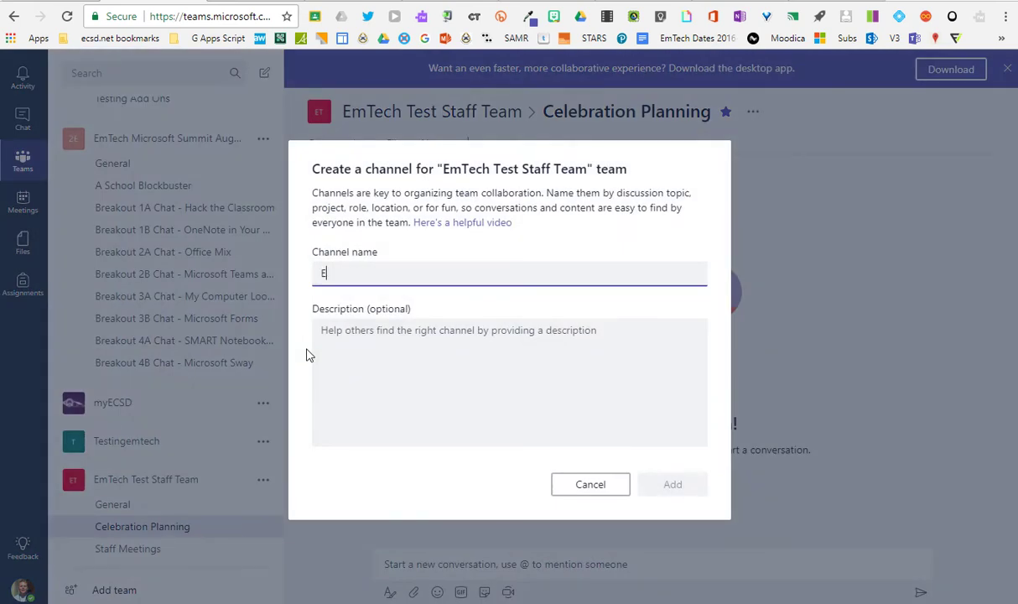
pyautogui.write('dTech Committee')
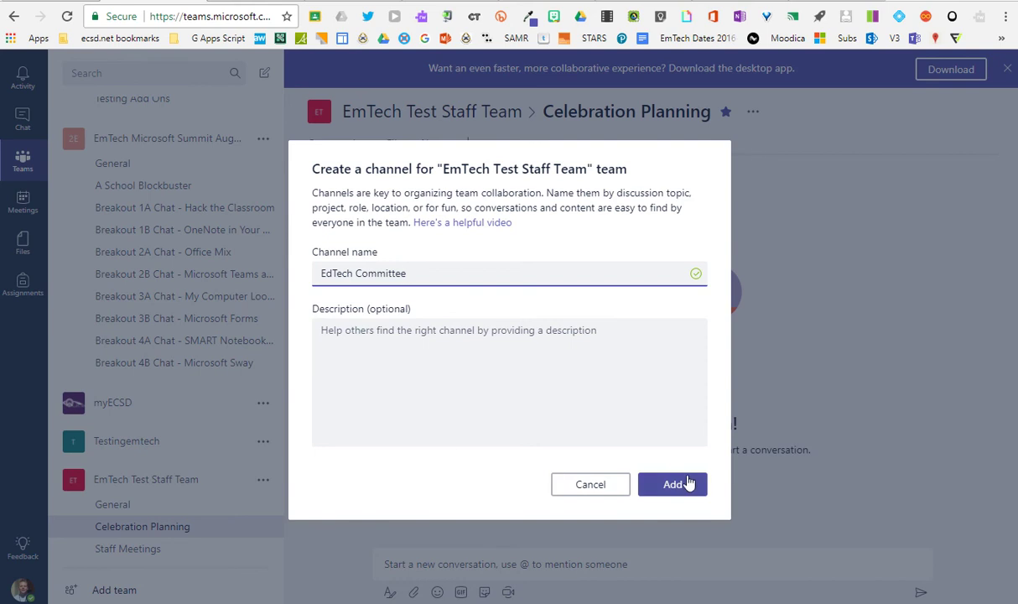
pyautogui.click(680, 485)
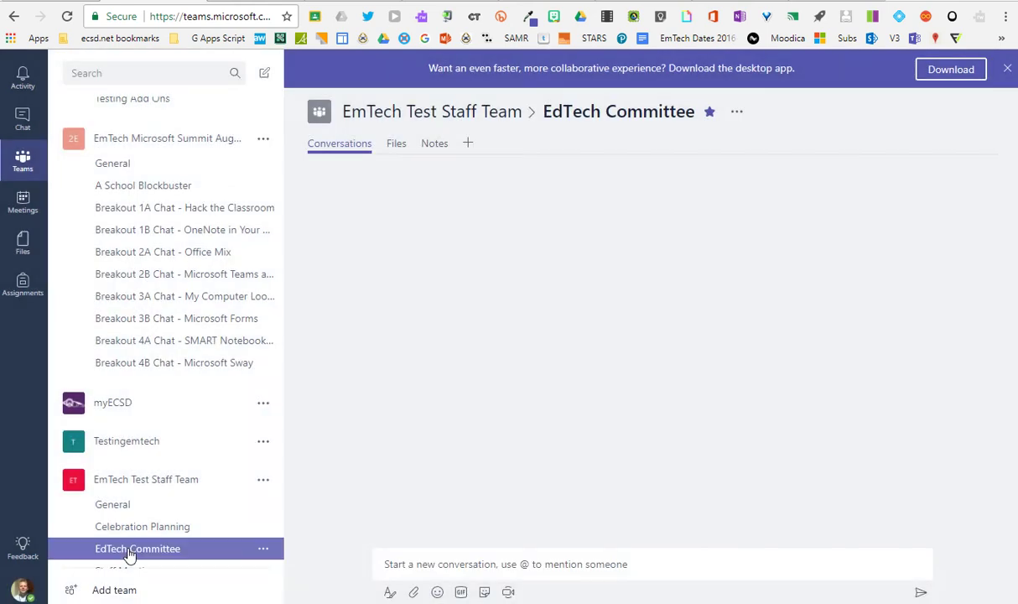
pyautogui.scroll(-1, 164, 537)
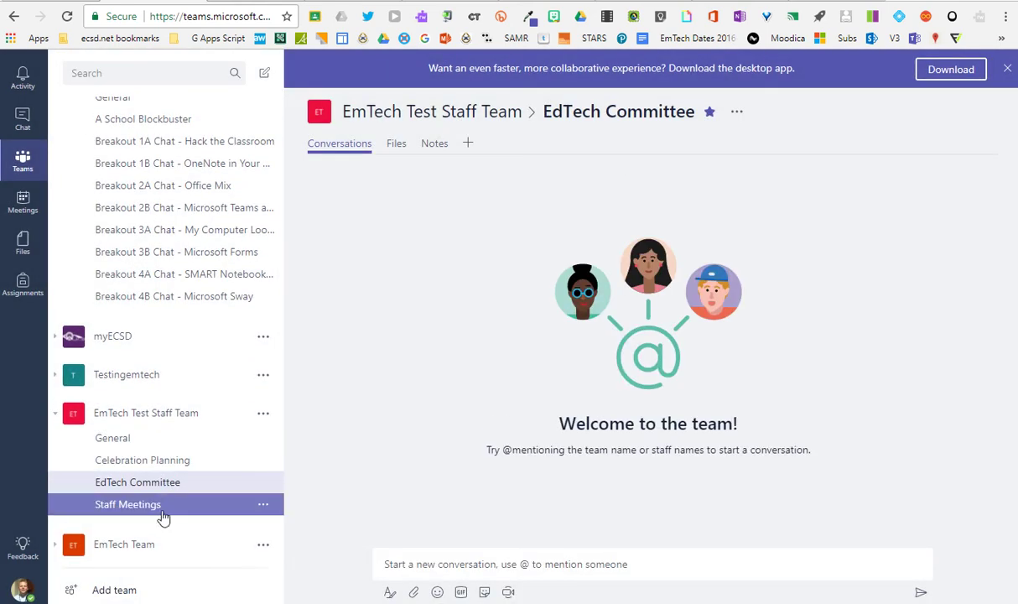
pyautogui.click(134, 505)
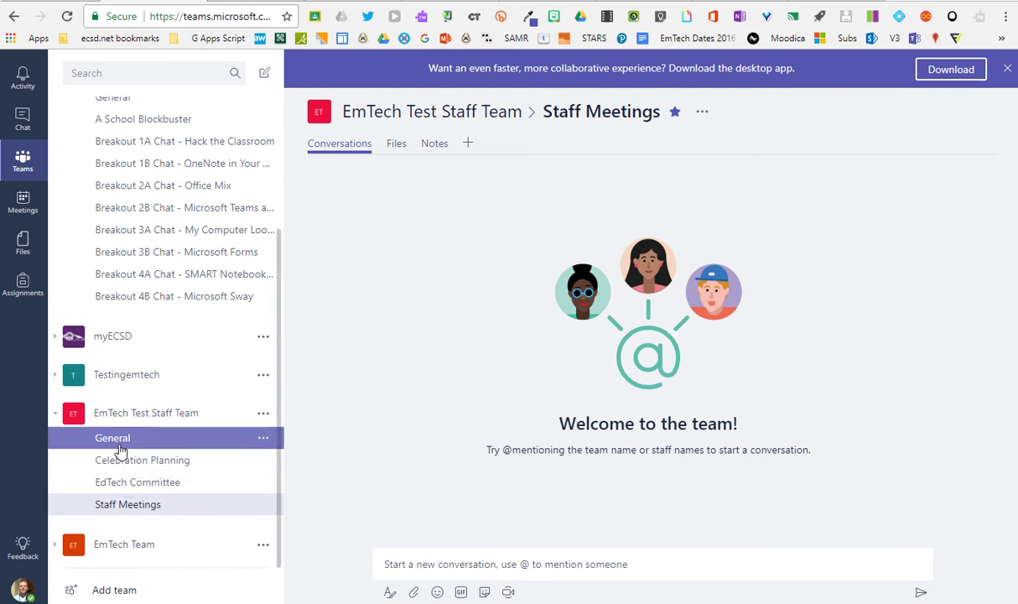
# Go to General, close the Add members dialog without adding anyone, and start a post.
pyautogui.click(118, 452)
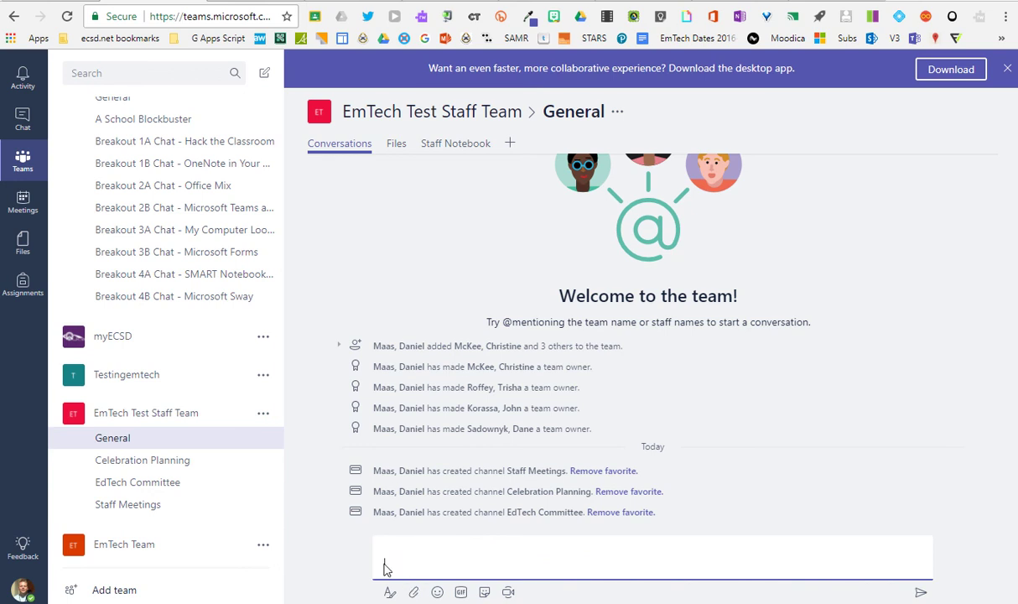
pyautogui.click(263, 413)
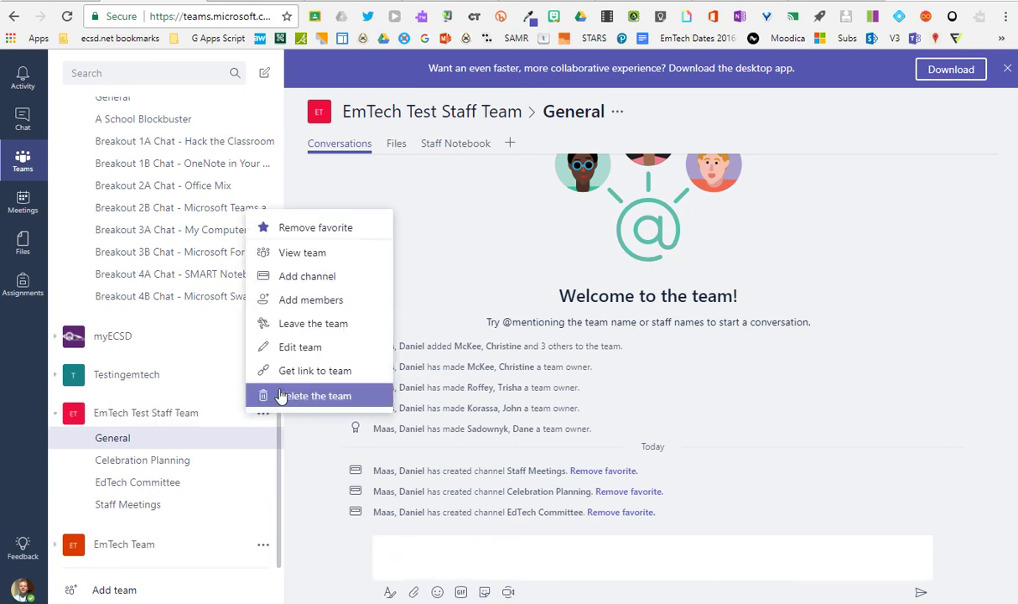
pyautogui.click(303, 306)
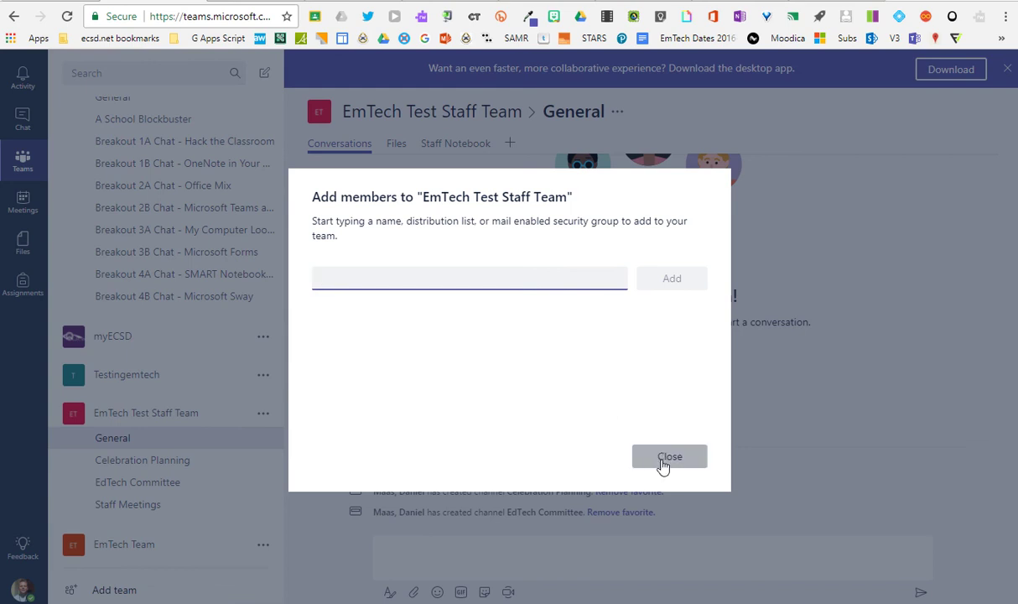
pyautogui.click(667, 458)
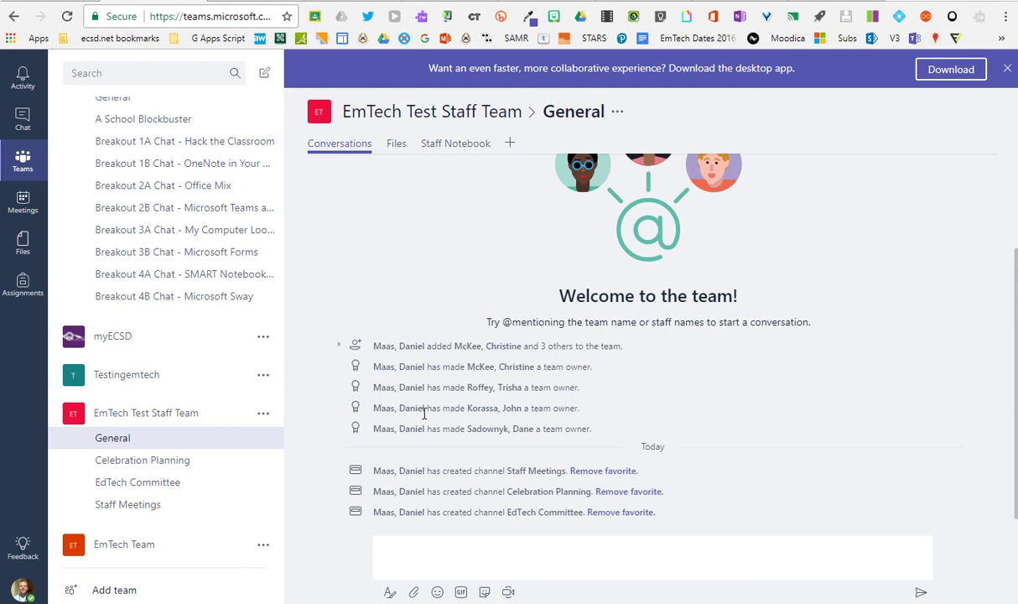
pyautogui.click(450, 544)
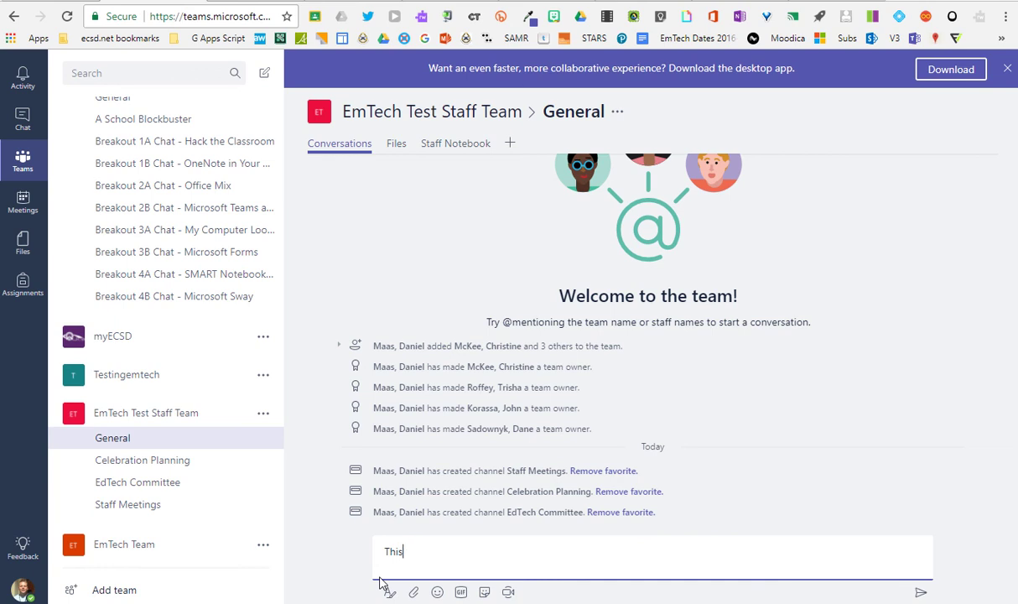
# Post 'This is Microsoft Teams!' and look over its Reply, message options and attach menus.
pyautogui.write('Microsoft Teams!')
pyautogui.press('Return')
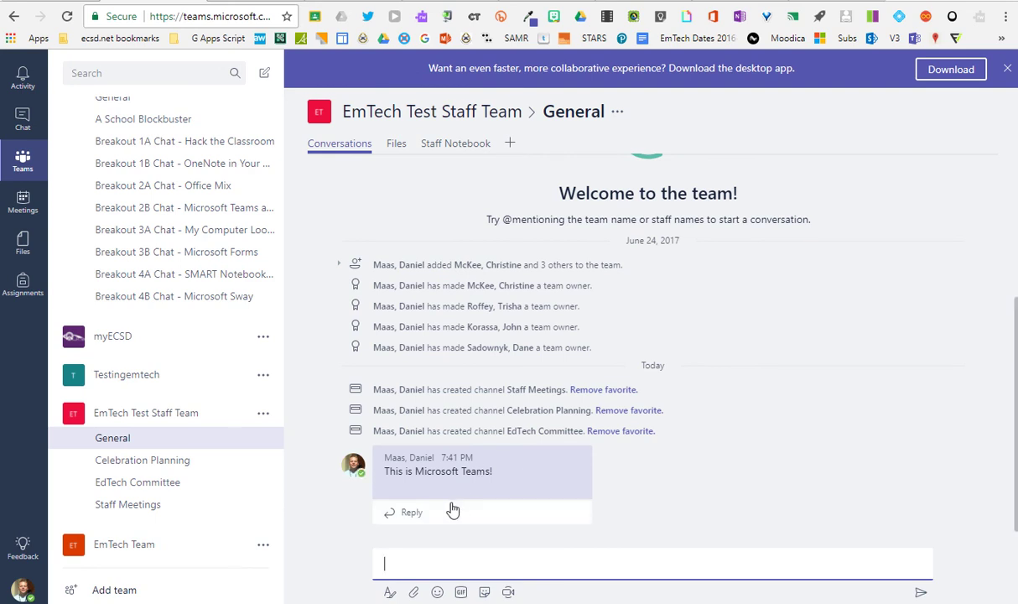
pyautogui.click(403, 522)
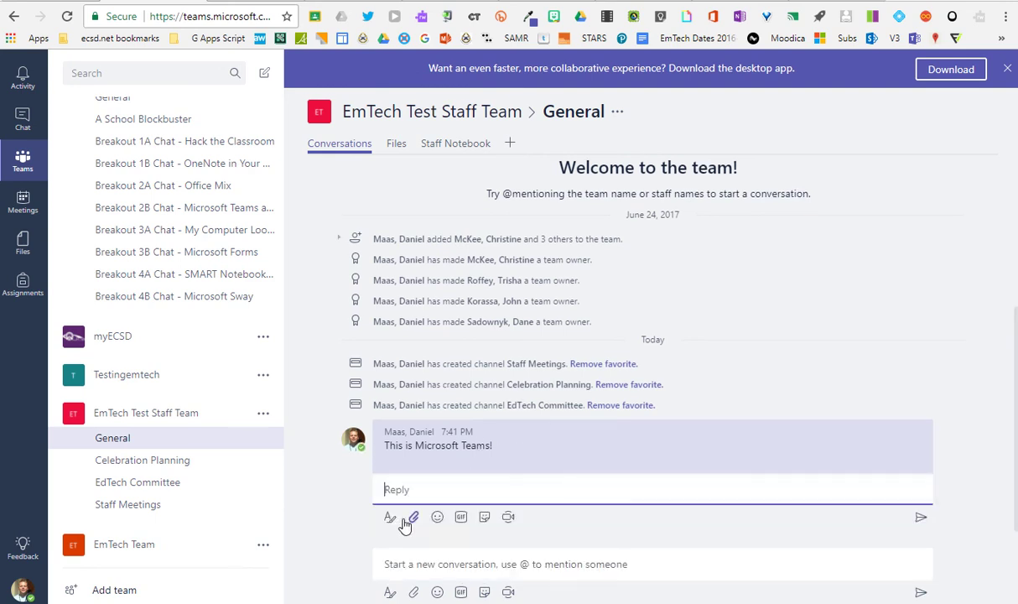
pyautogui.click(343, 538)
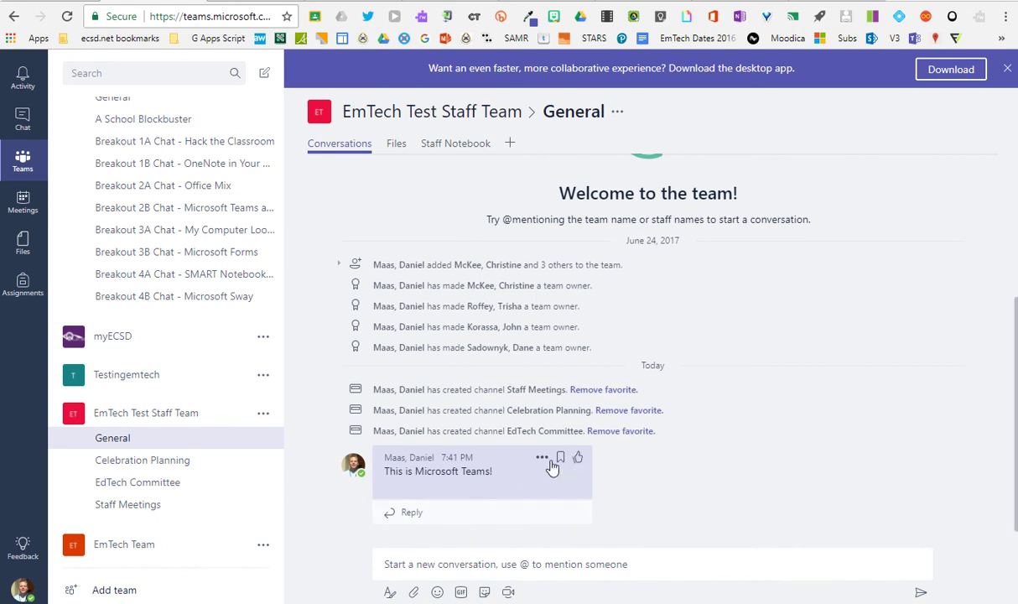
pyautogui.click(541, 459)
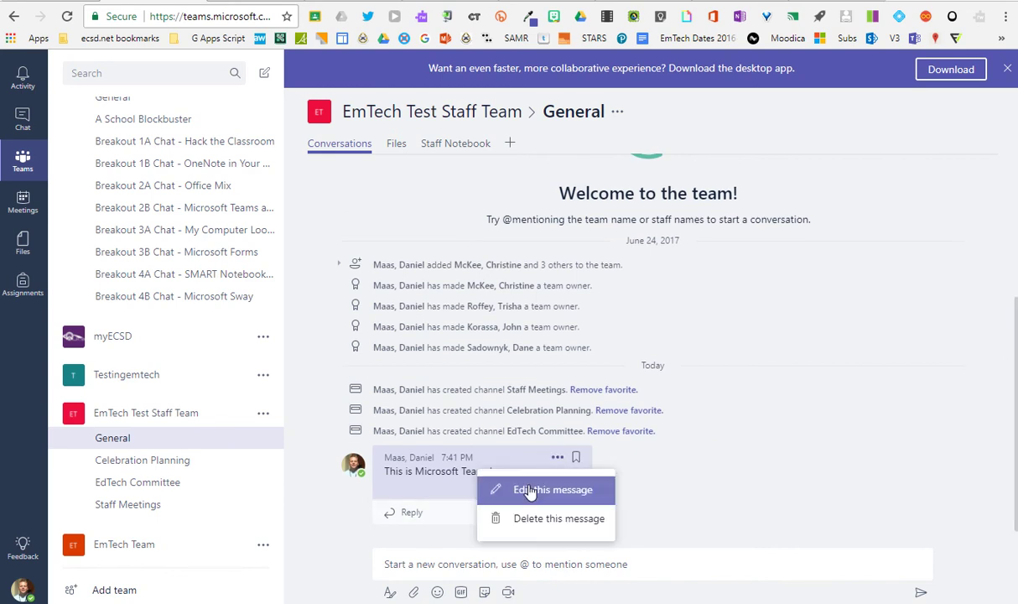
pyautogui.click(338, 522)
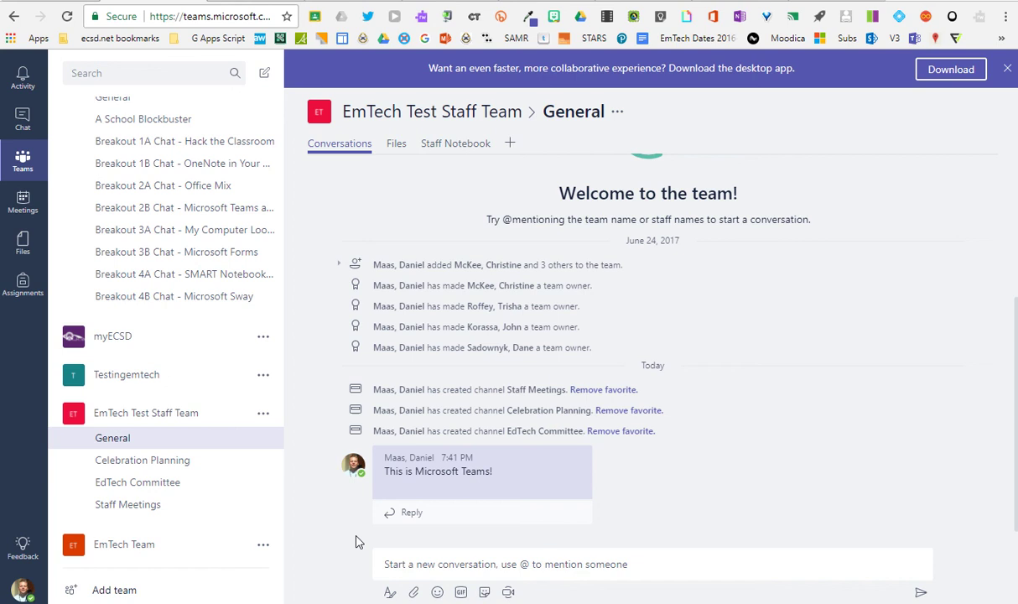
pyautogui.click(414, 592)
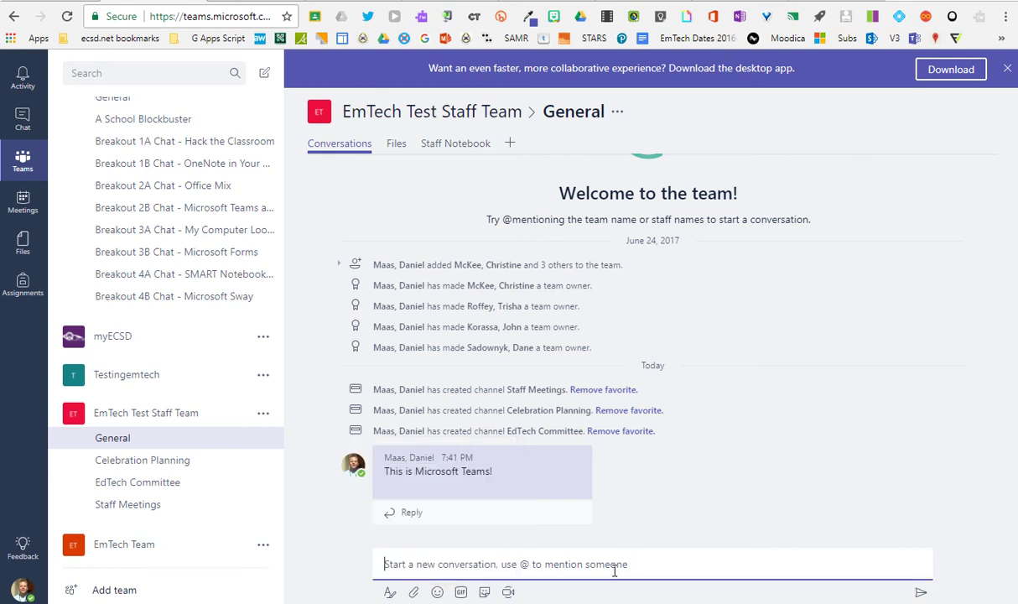
# Move from the emoji and GIF pickers to stickers and show the Meme category.
pyautogui.click(438, 592)
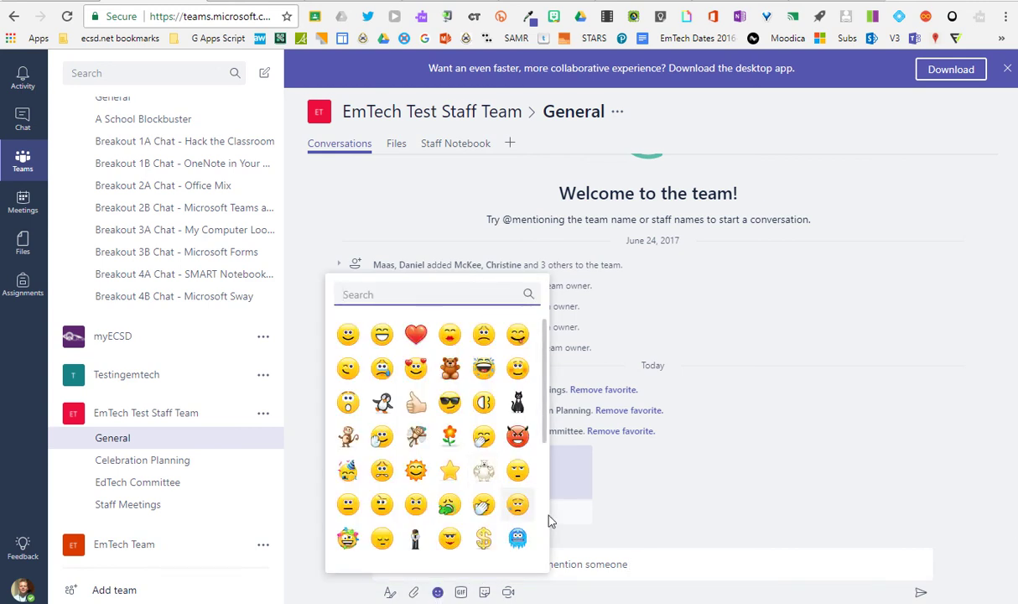
pyautogui.click(461, 592)
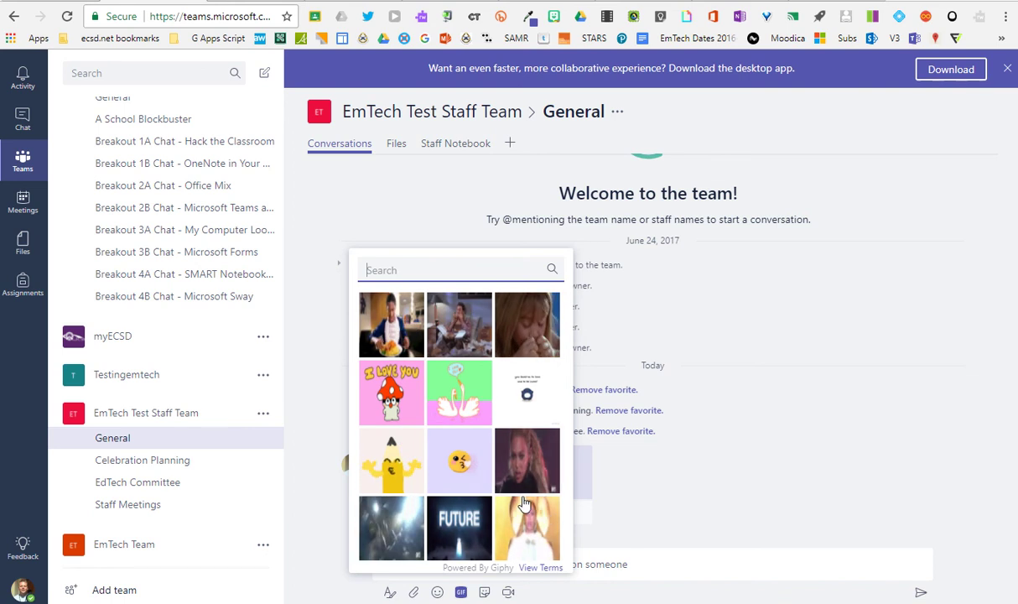
pyautogui.click(484, 592)
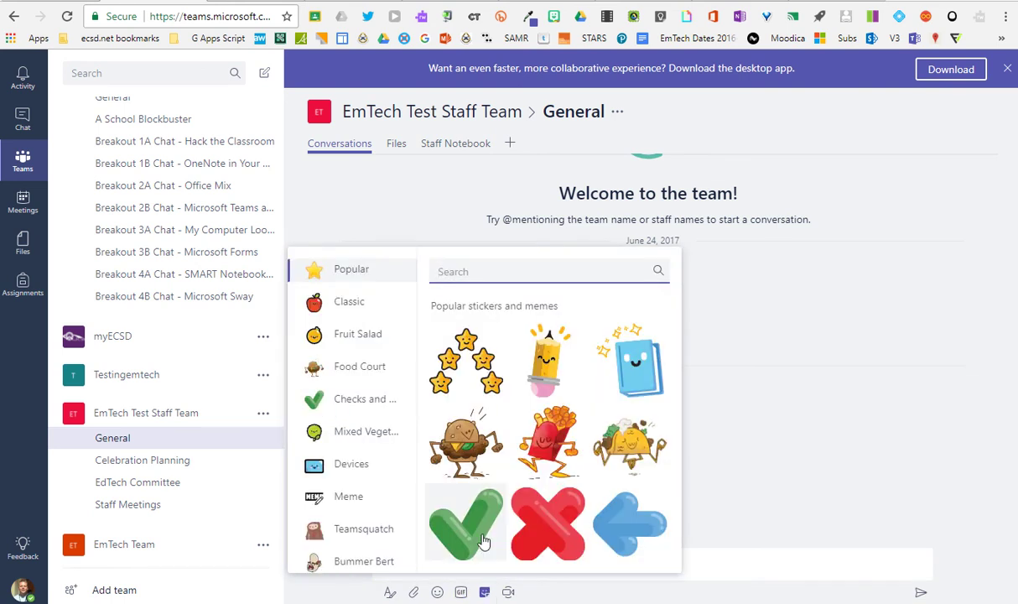
pyautogui.scroll(-3, 369, 423)
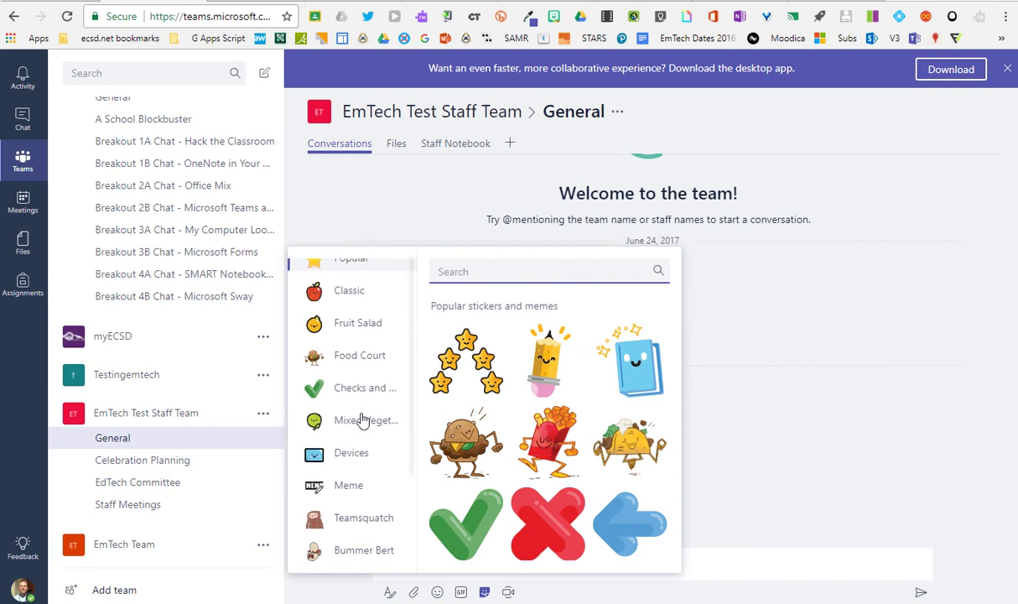
pyautogui.scroll(4, 362, 419)
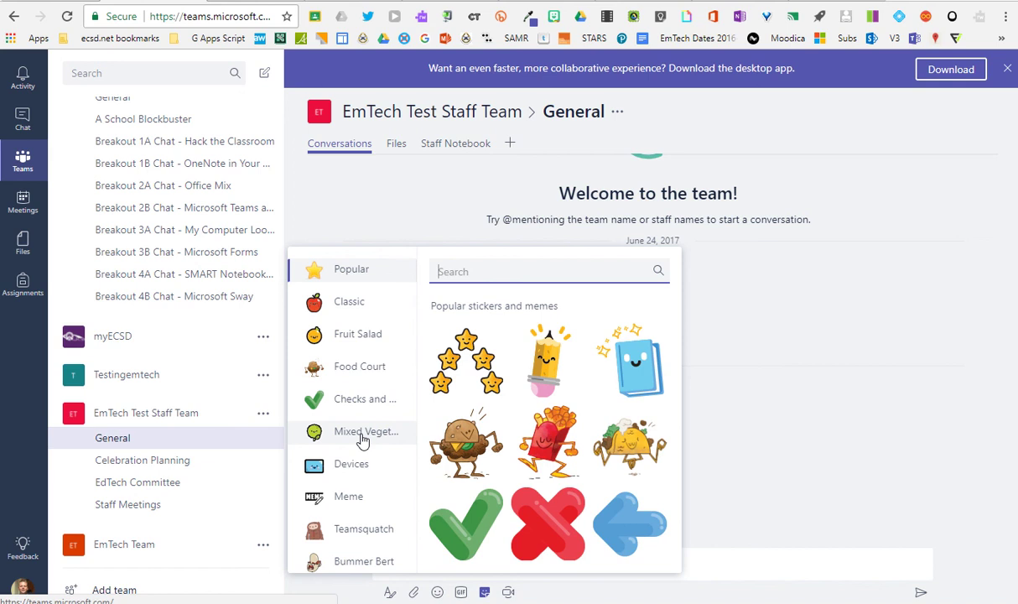
pyautogui.click(339, 498)
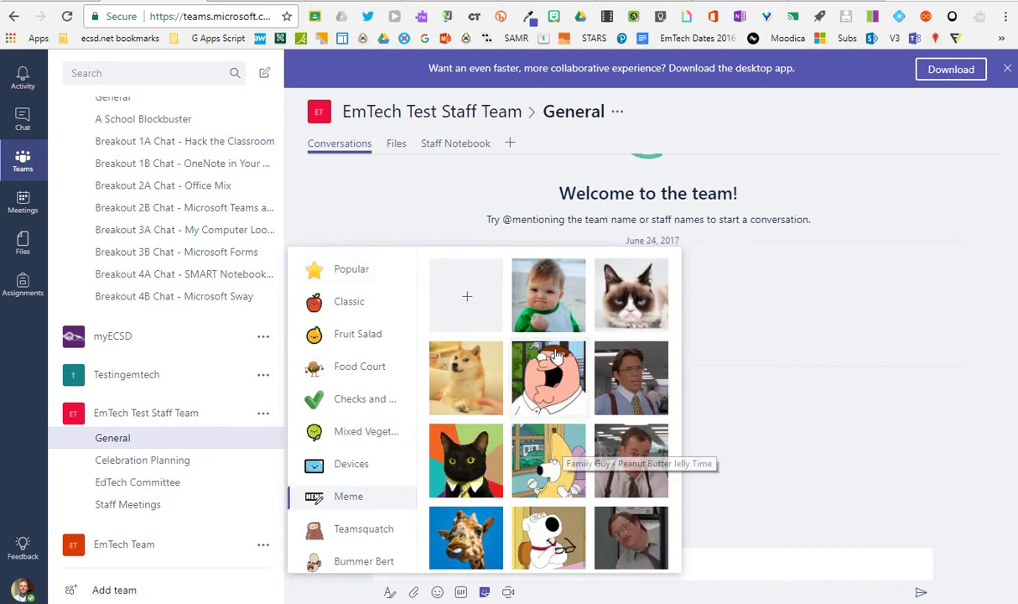
# Caption the SuccessKid meme 'Learned Teams' / 'in One Hour' and send it to General.
pyautogui.click(550, 298)
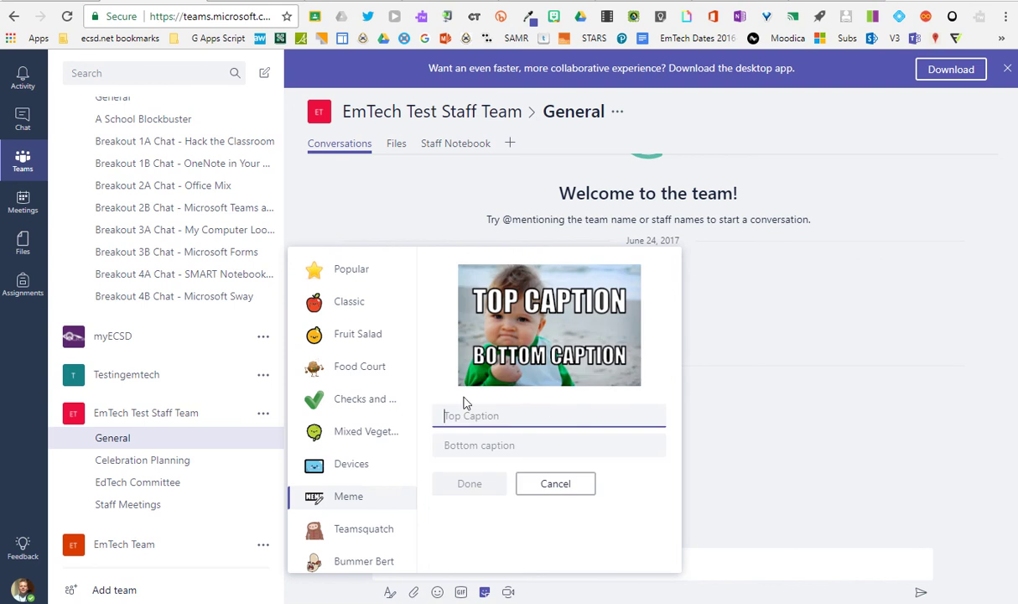
pyautogui.write('Learned Te')
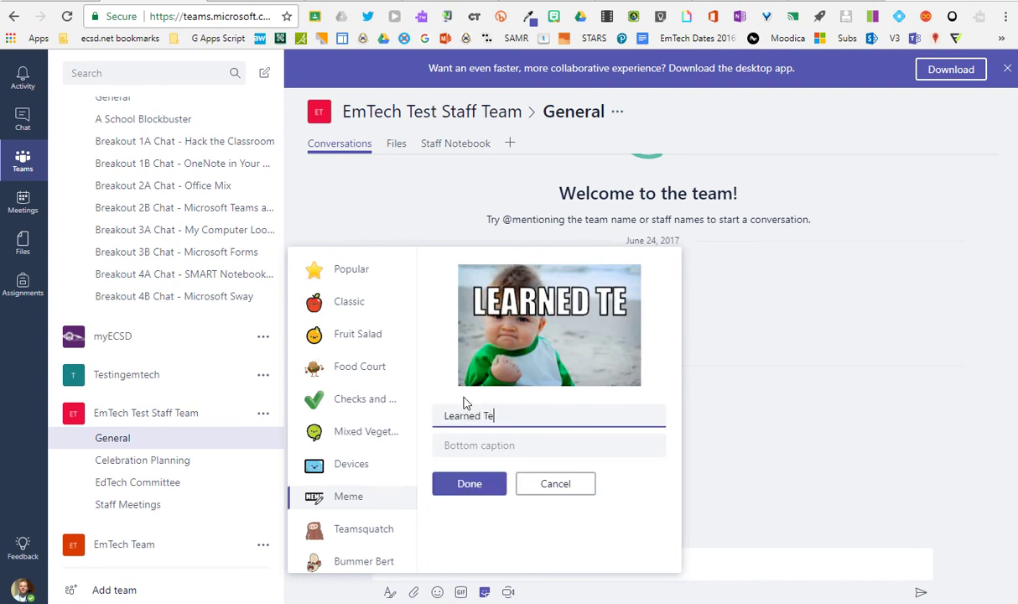
pyautogui.write('ams')
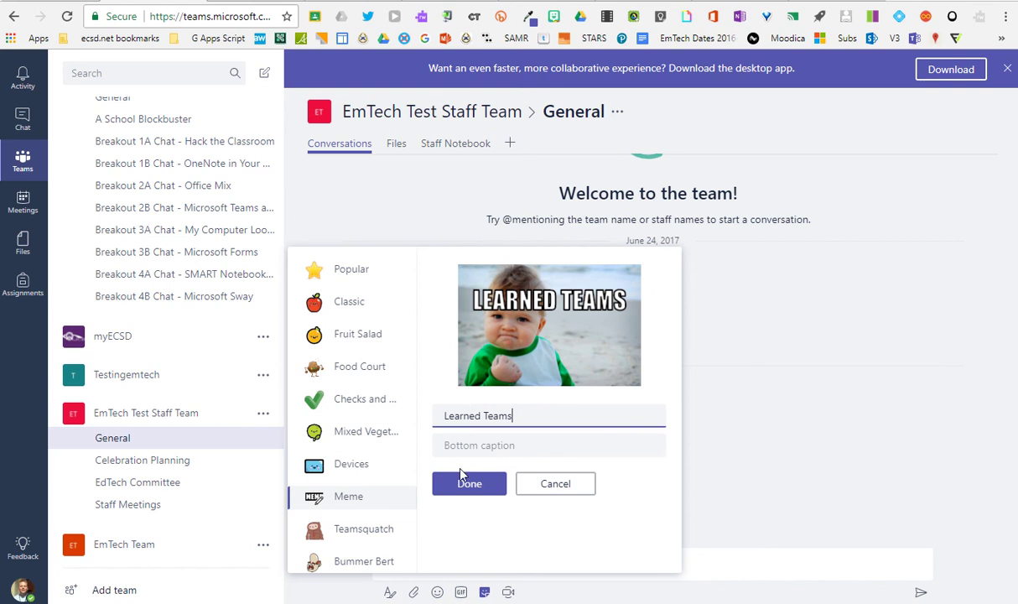
pyautogui.click(479, 442)
pyautogui.write('1')
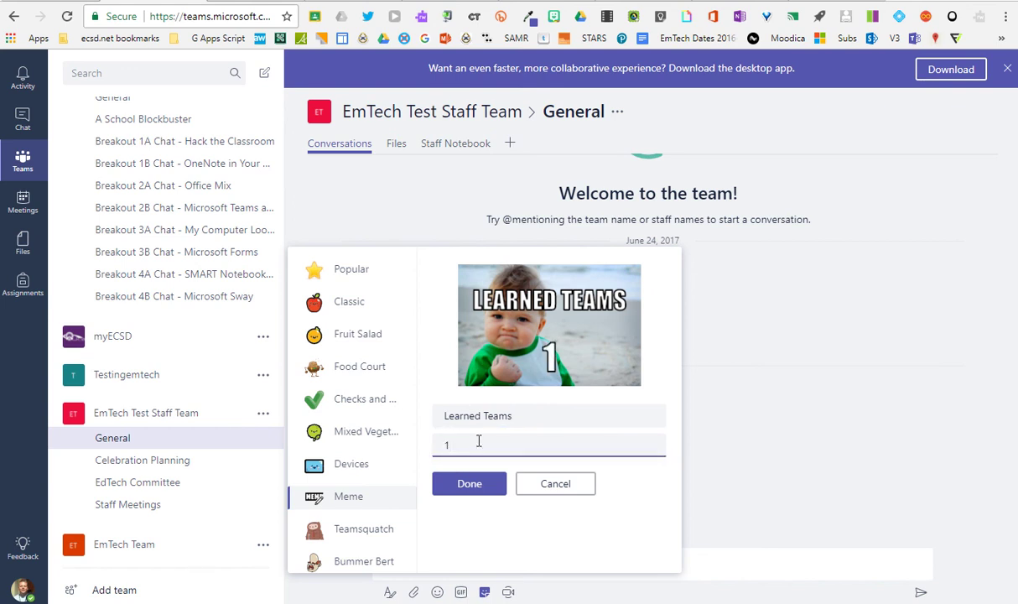
pyautogui.press('BackSpace')
pyautogui.write('in O')
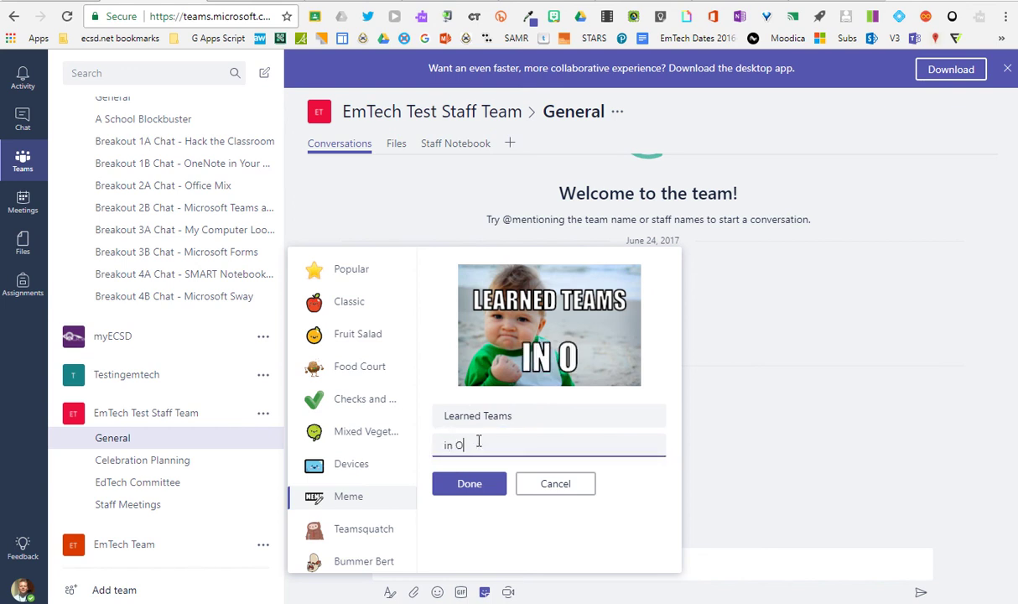
pyautogui.write('ne Hour')
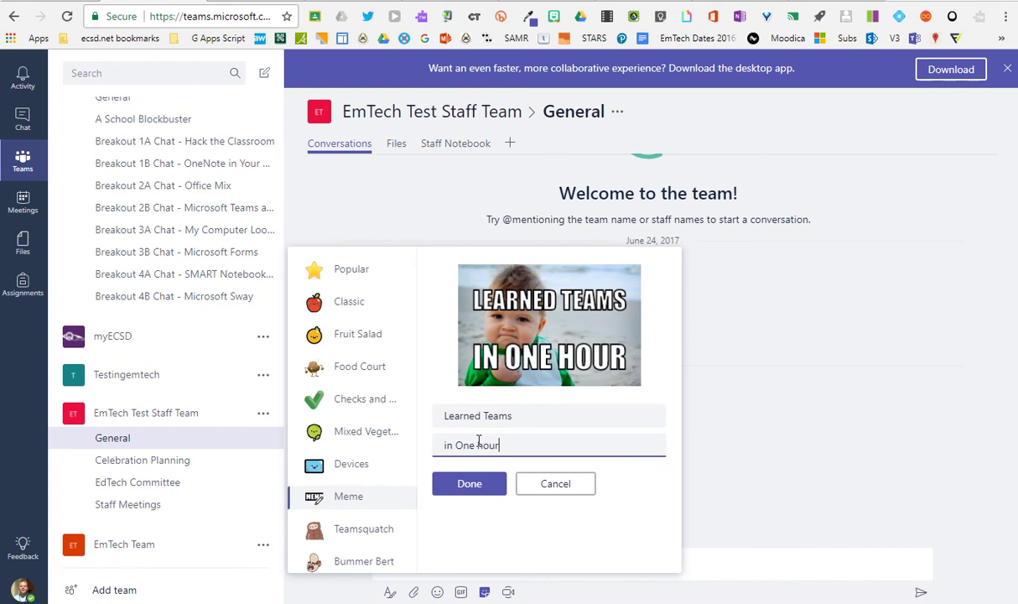
pyautogui.click(469, 487)
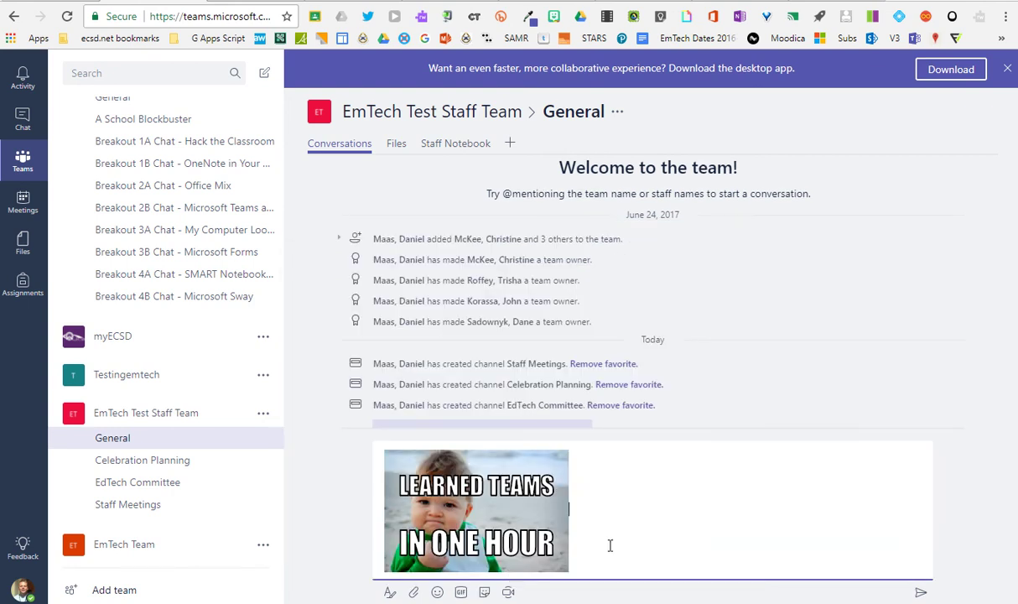
pyautogui.press('Return')
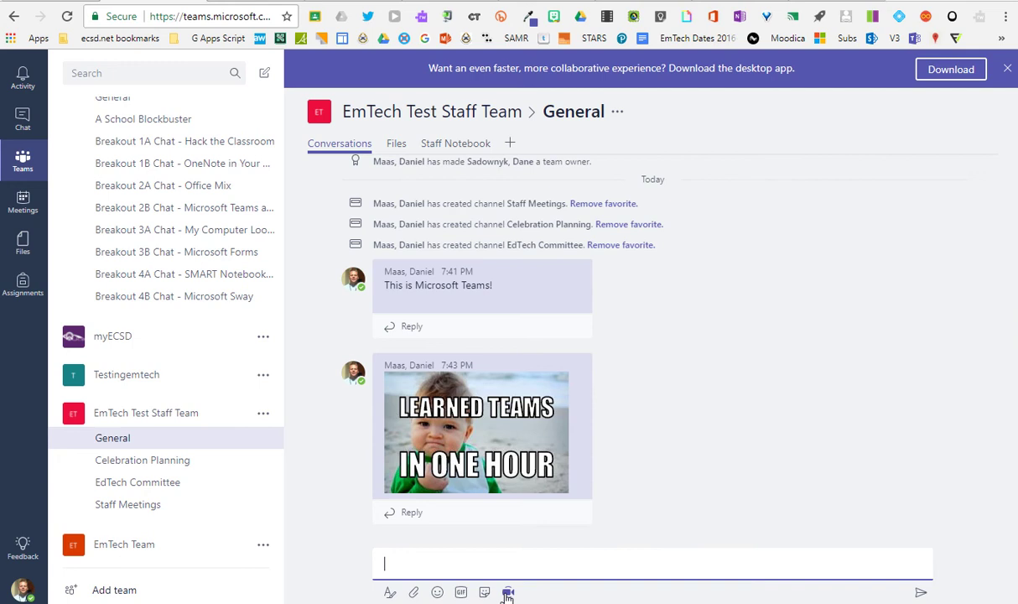
pyautogui.click(509, 593)
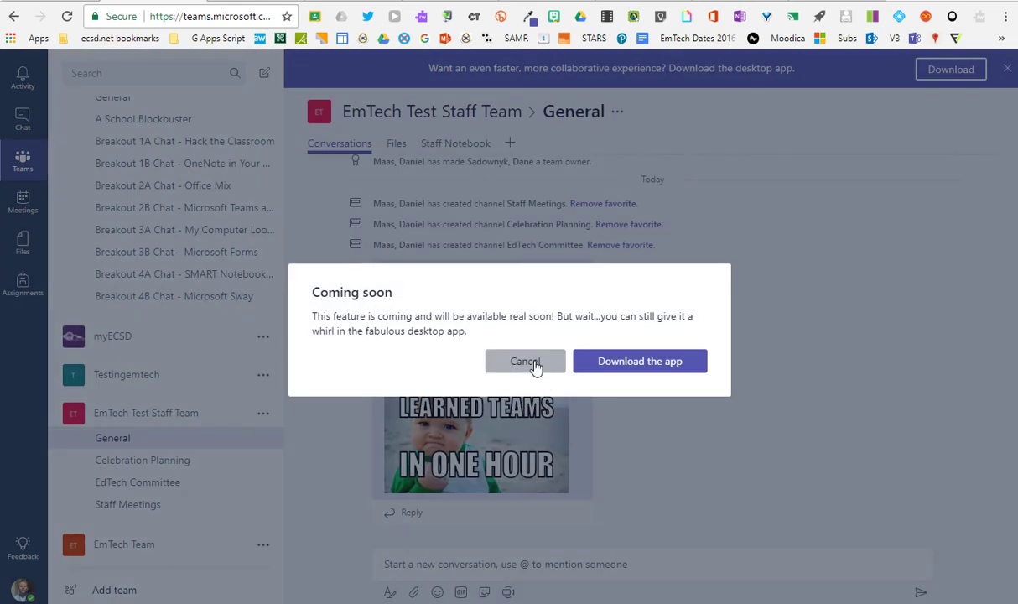
pyautogui.click(529, 361)
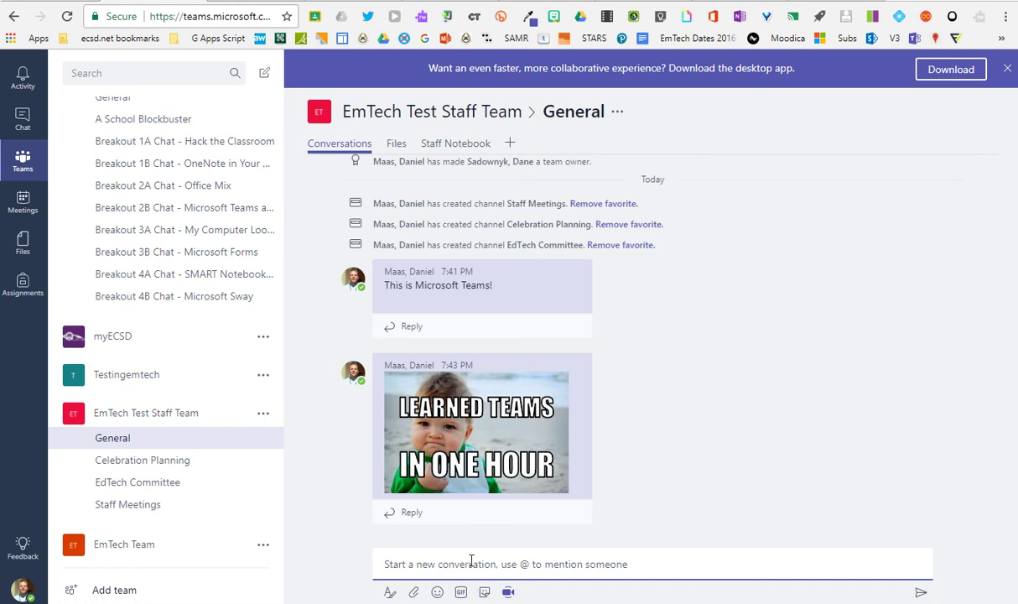